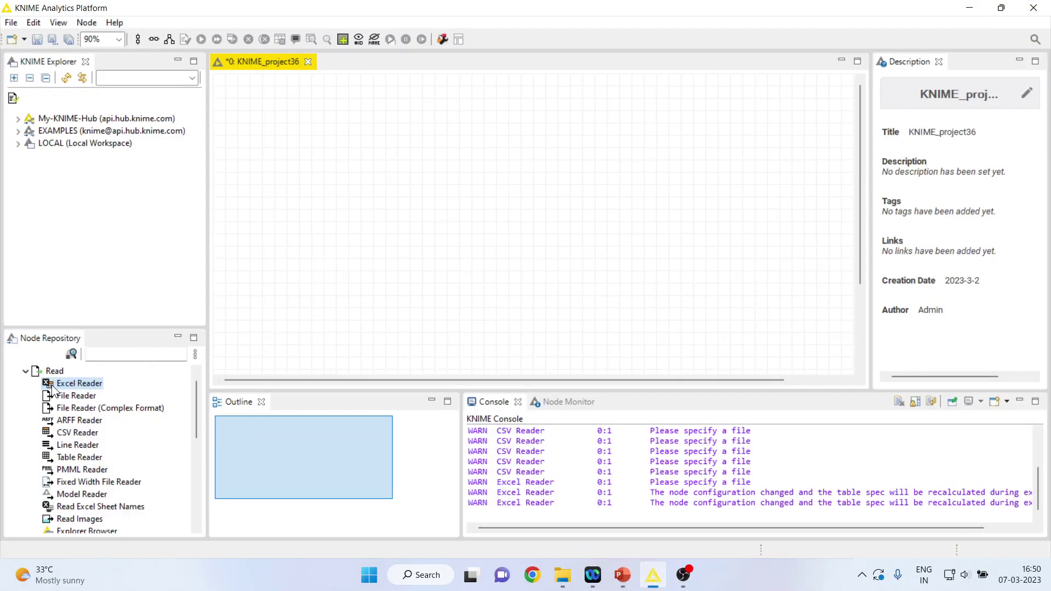
- Add a CSV Reader node and browse to the Research Methodology folder on drive D
{"action": "mouse_move", "coordinate": [78, 432]}
{"action": "left_mouse_down"}
{"action": "mouse_move", "coordinate": [495, 208]}
{"action": "mouse_move", "coordinate": [269, 122]}
{"action": "left_mouse_up"}
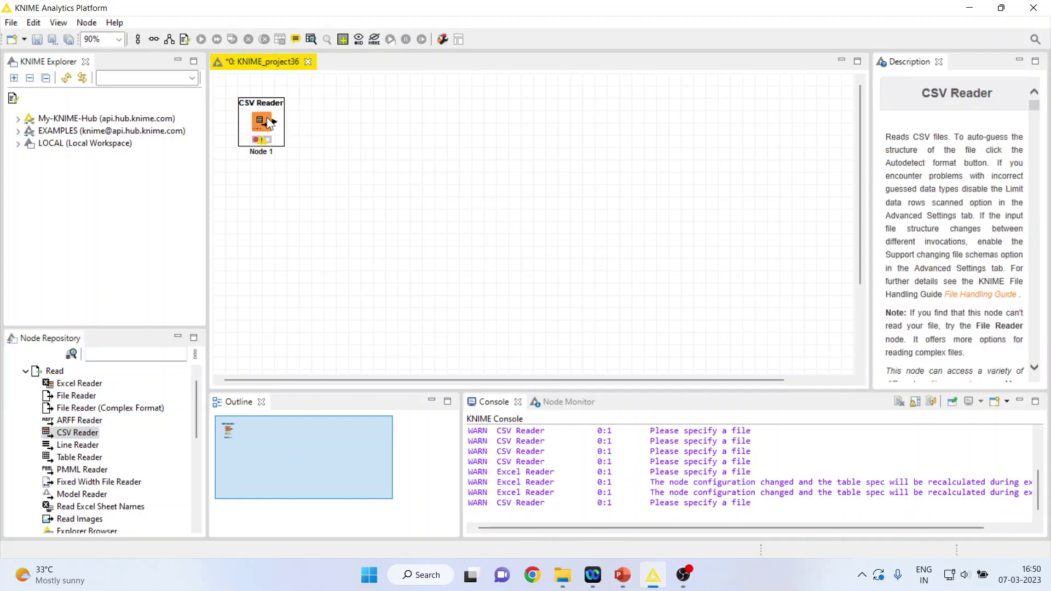
{"action": "double_click", "coordinate": [266, 120]}
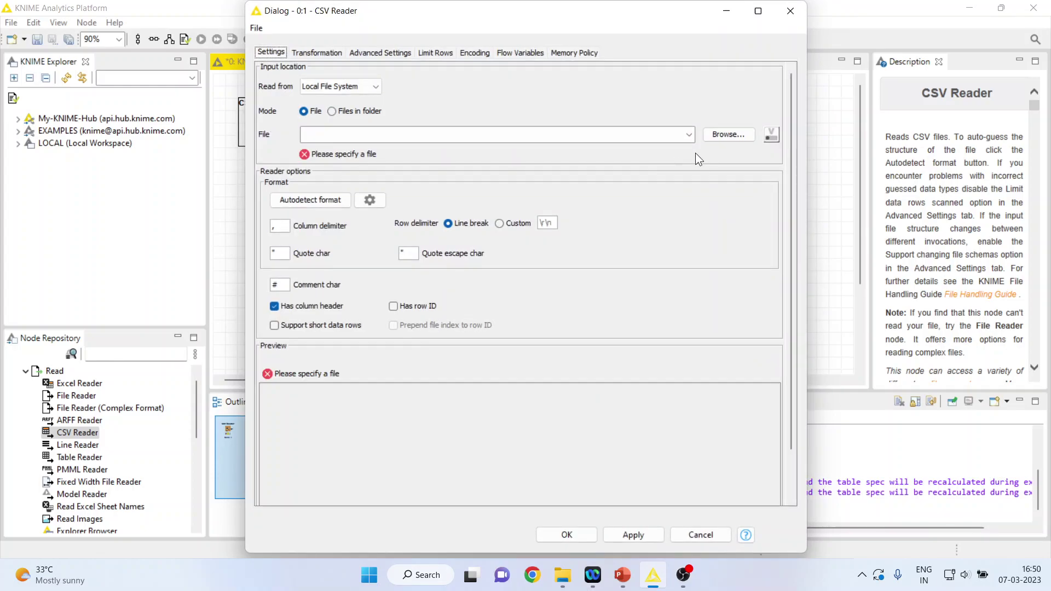
{"action": "left_click", "coordinate": [722, 136]}
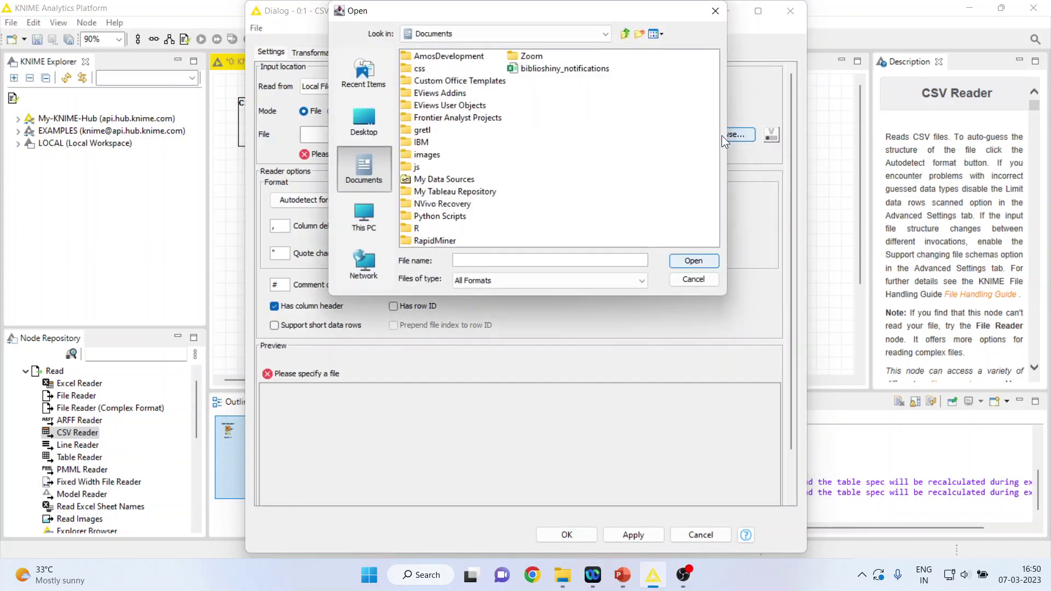
{"action": "left_click", "coordinate": [607, 33]}
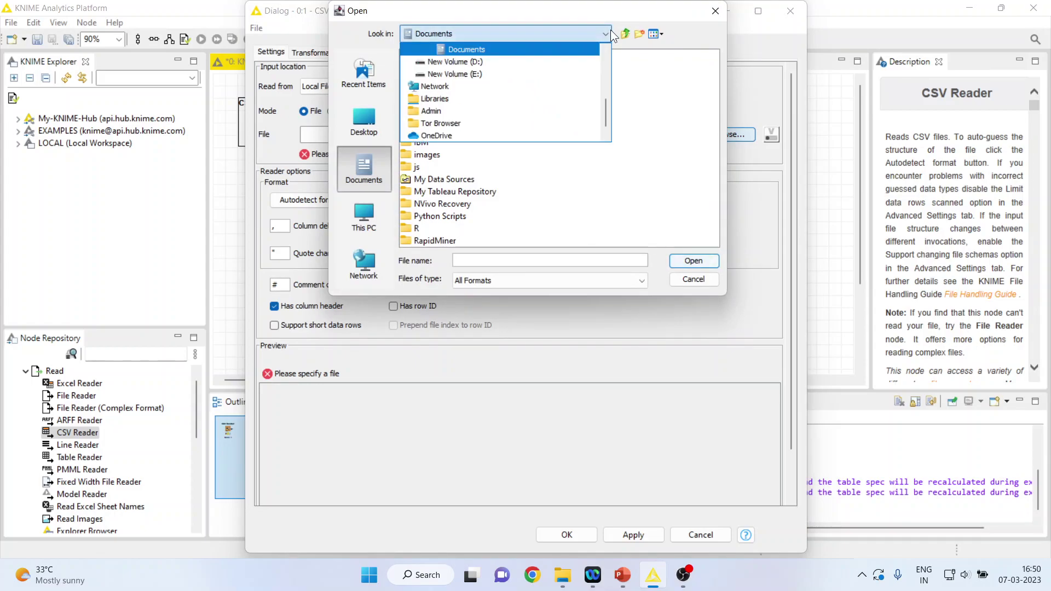
{"action": "left_click", "coordinate": [523, 64]}
{"action": "left_click", "coordinate": [491, 144]}
{"action": "double_click", "coordinate": [490, 144]}
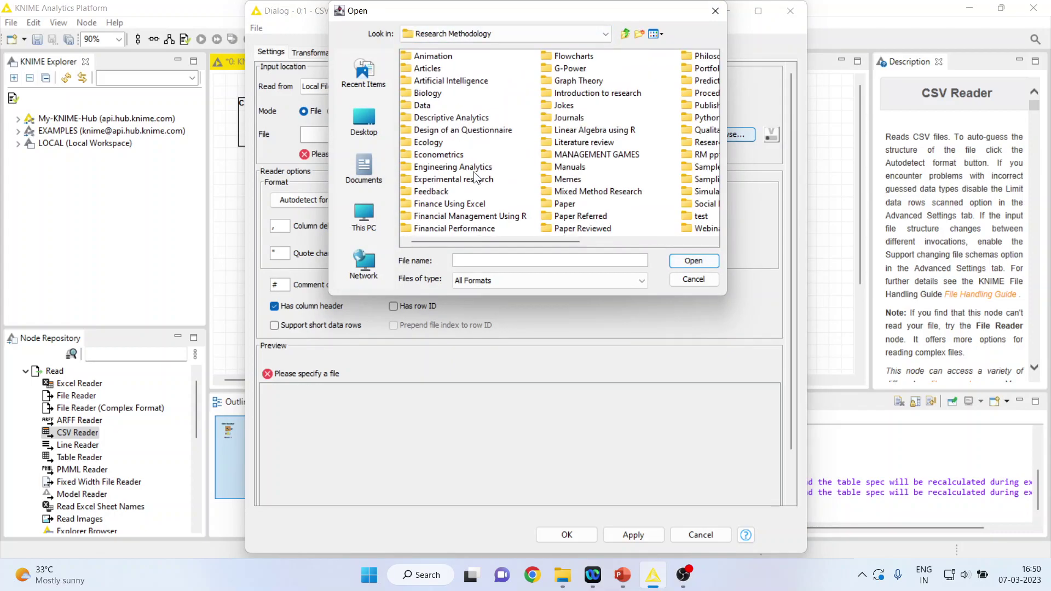
- Choose heart1.csv from Predictive Analytics\Knime\Data as the input file and accept the settings
{"action": "left_click", "coordinate": [617, 241]}
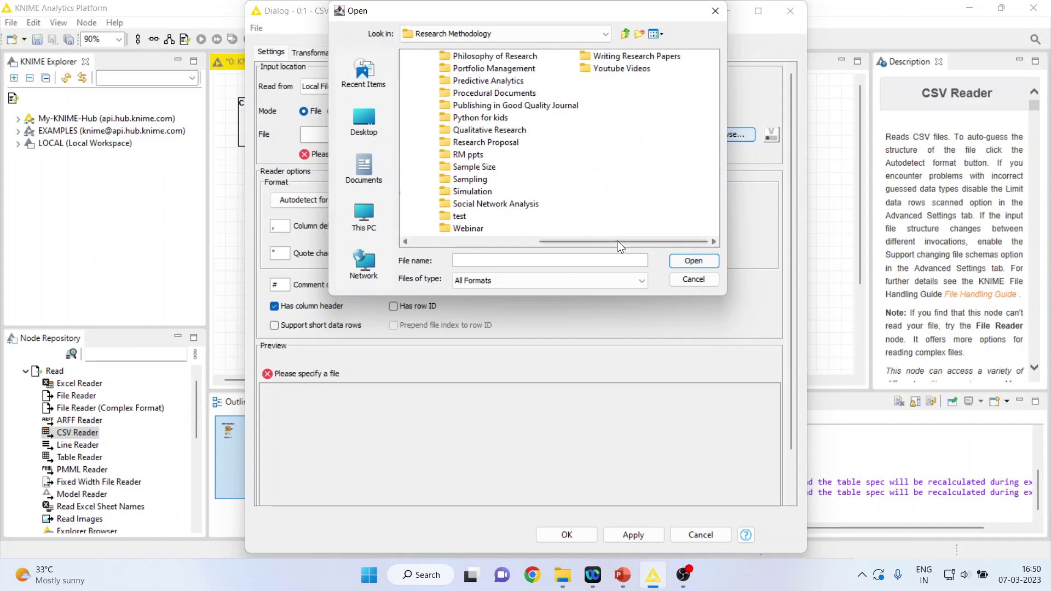
{"action": "double_click", "coordinate": [484, 81]}
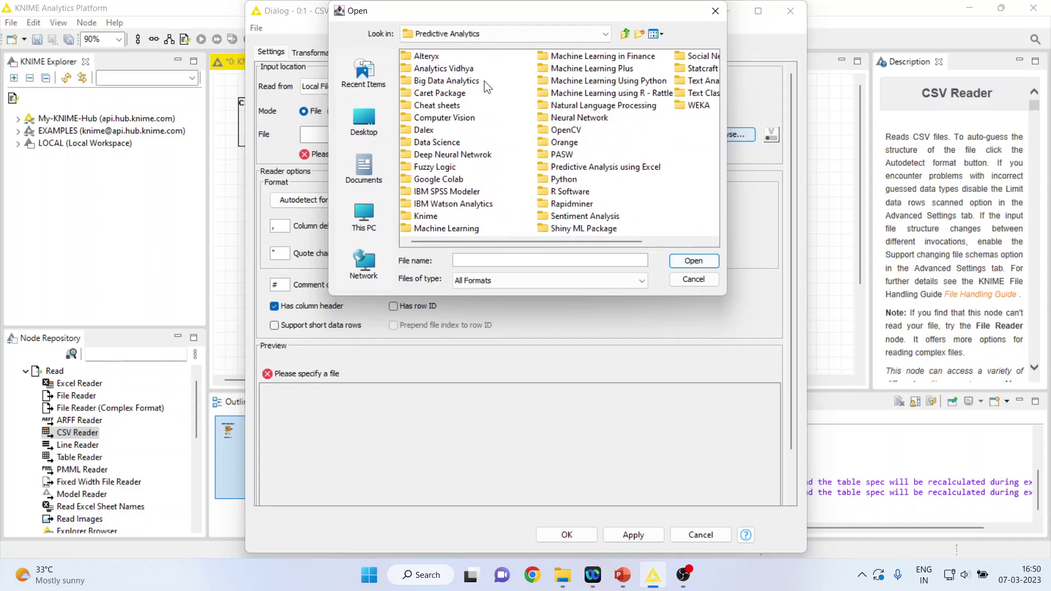
{"action": "double_click", "coordinate": [426, 216]}
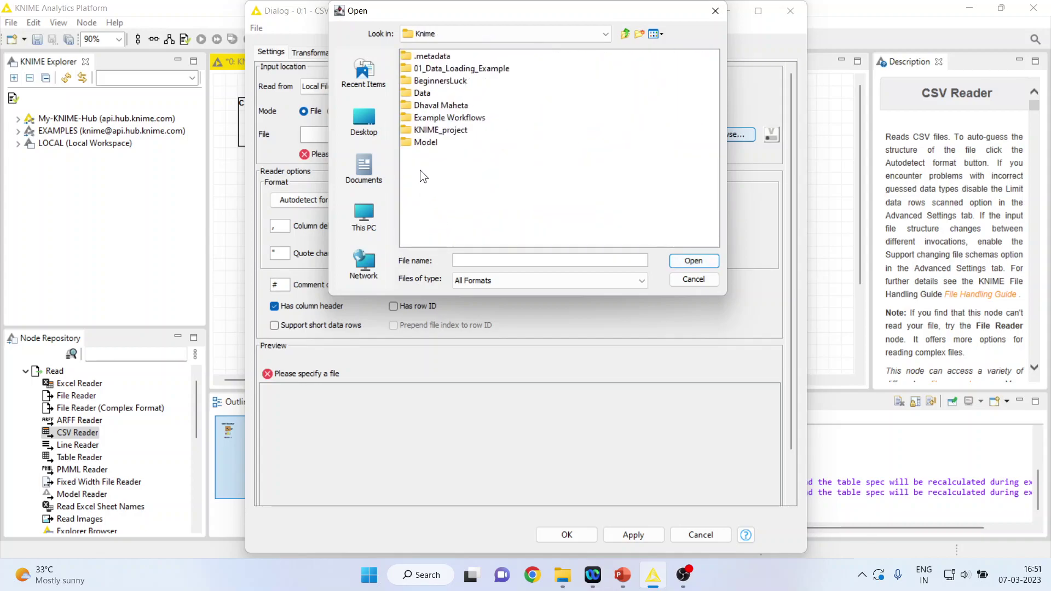
{"action": "double_click", "coordinate": [423, 94]}
{"action": "left_click", "coordinate": [422, 68]}
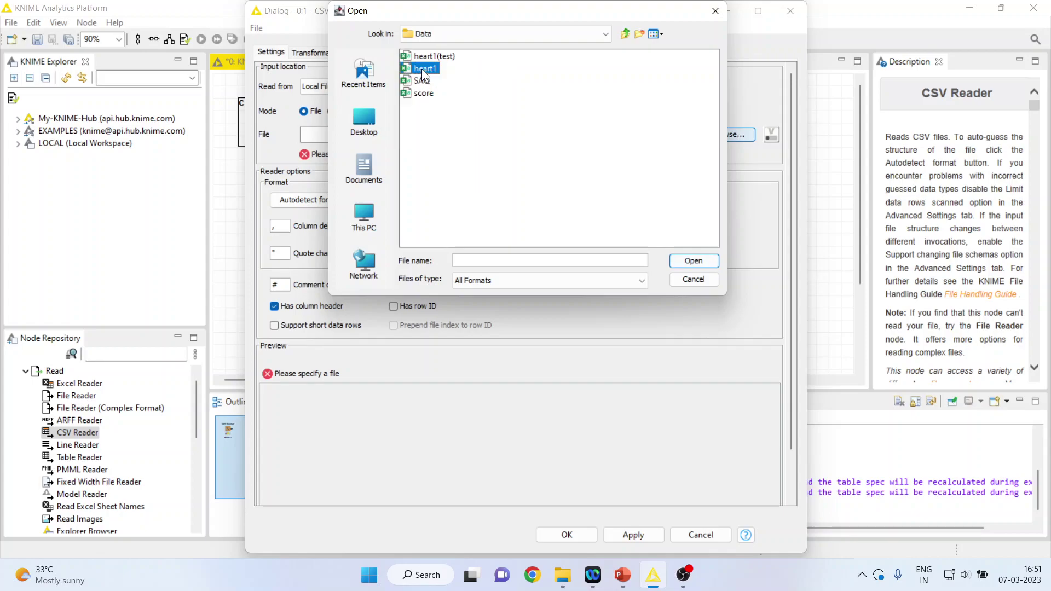
{"action": "left_click", "coordinate": [673, 268]}
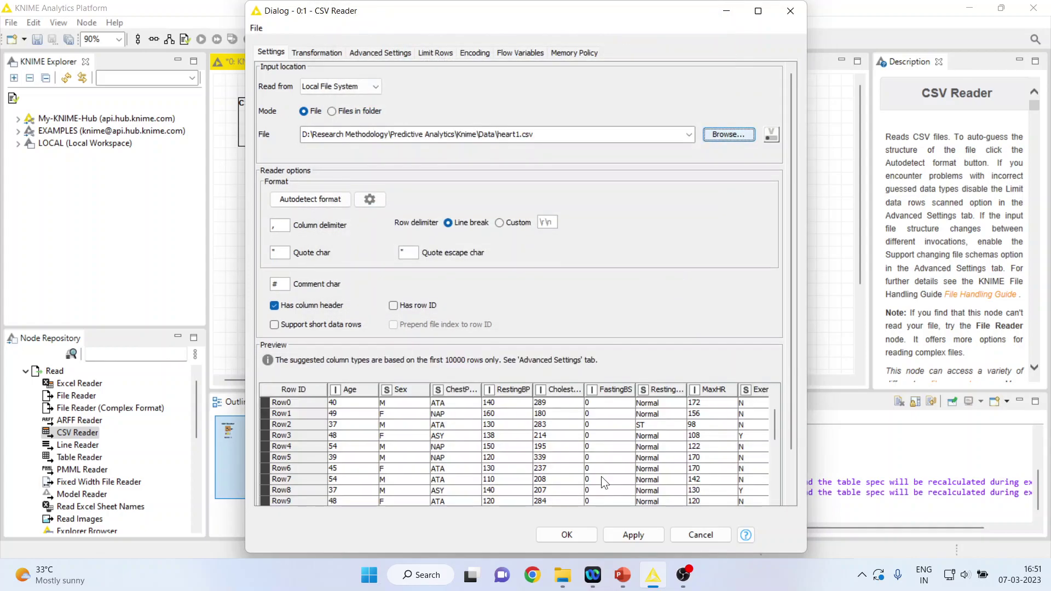
{"action": "left_click", "coordinate": [577, 535]}
- Execute the CSV Reader and review its 918-row, 12-column heart data table
{"action": "right_click", "coordinate": [267, 133]}
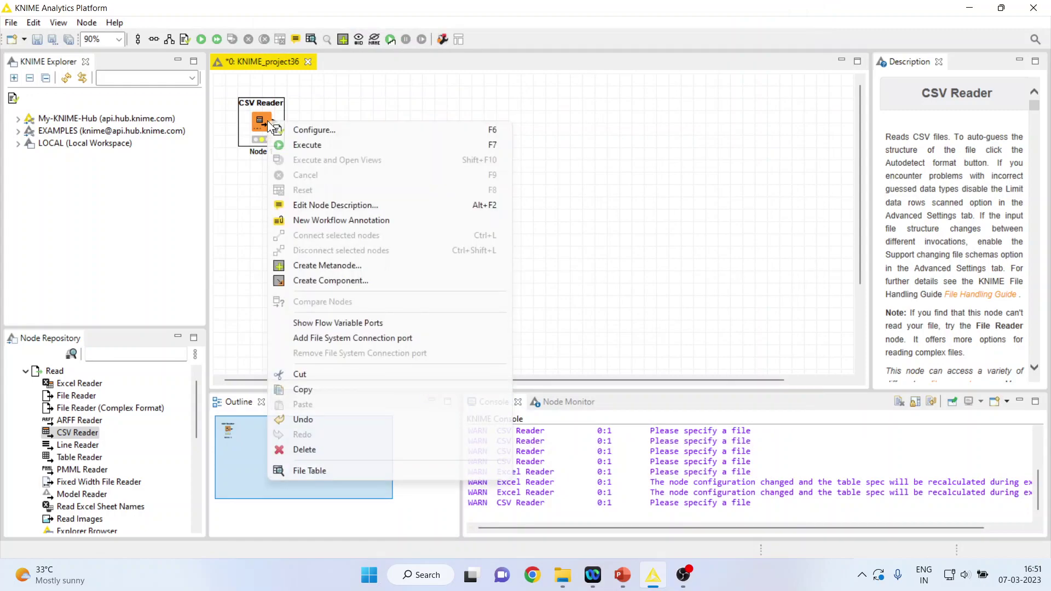
{"action": "left_click", "coordinate": [307, 144]}
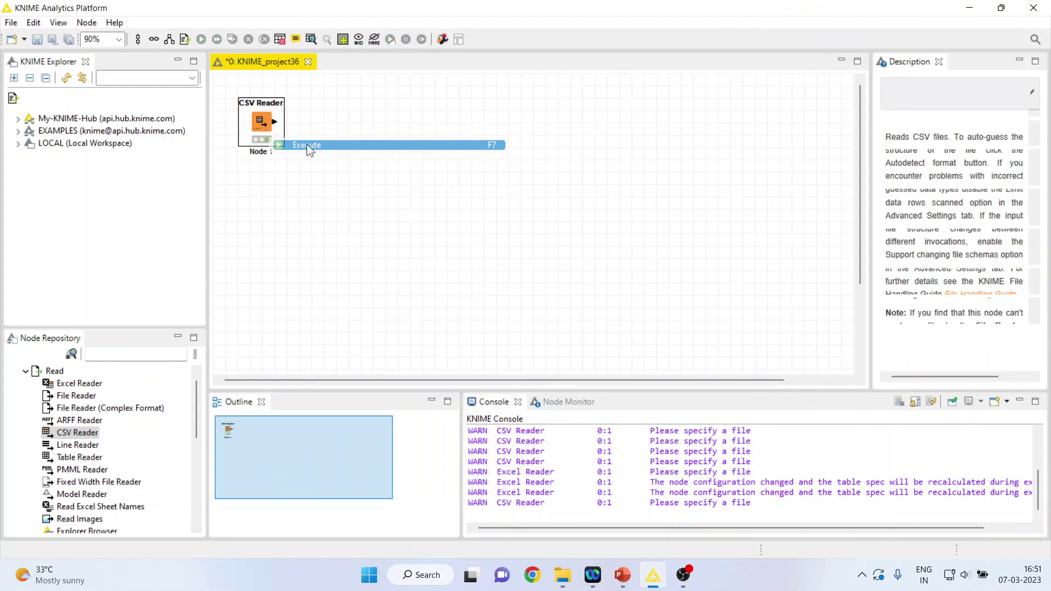
{"action": "right_click", "coordinate": [265, 123]}
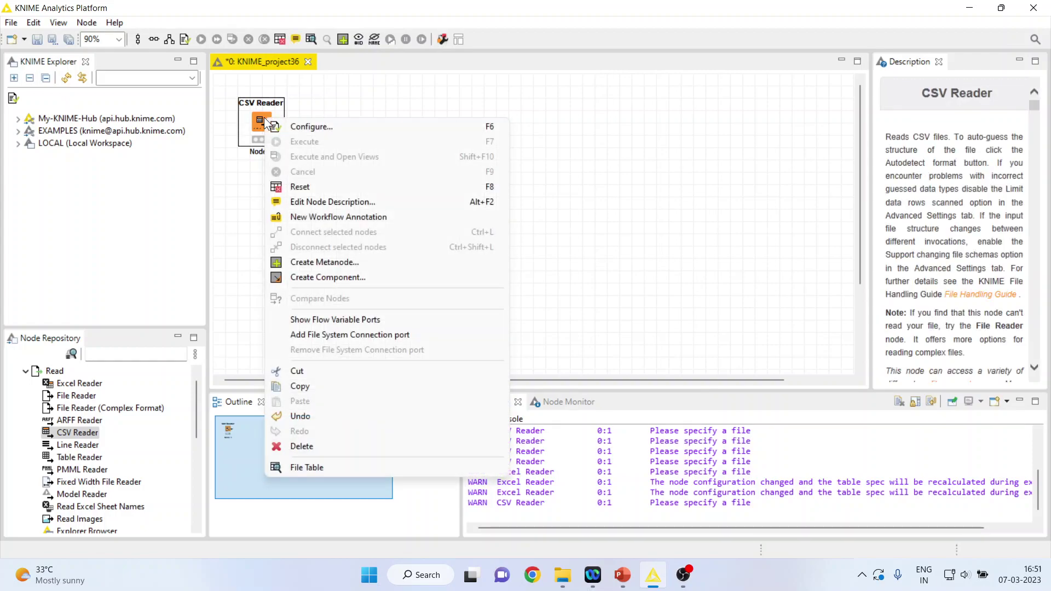
{"action": "left_click", "coordinate": [352, 471]}
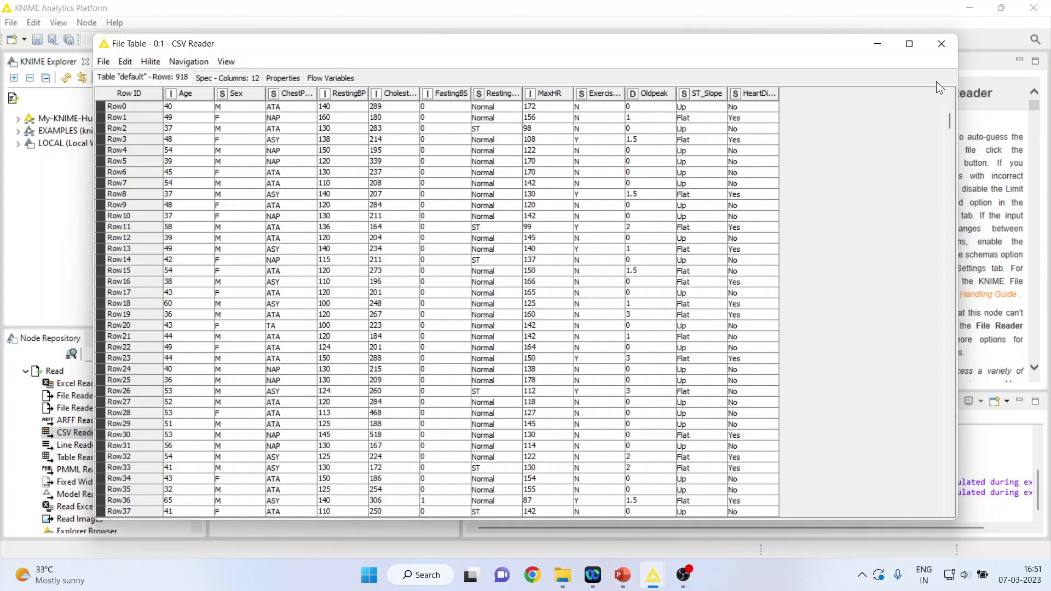
{"action": "left_click", "coordinate": [947, 46]}
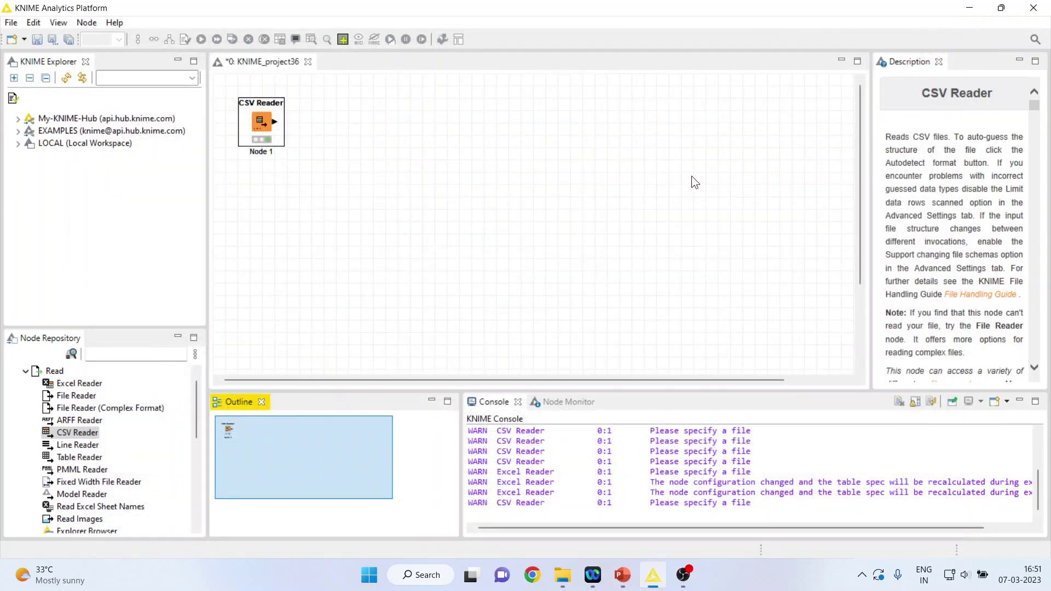
{"action": "right_click", "coordinate": [265, 130]}
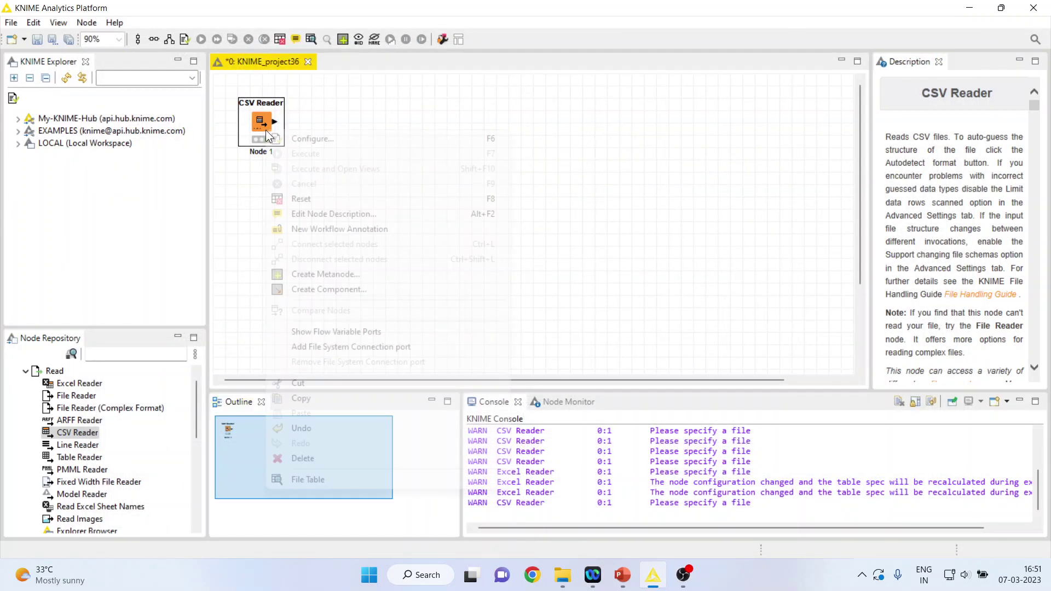
{"action": "left_click", "coordinate": [377, 481]}
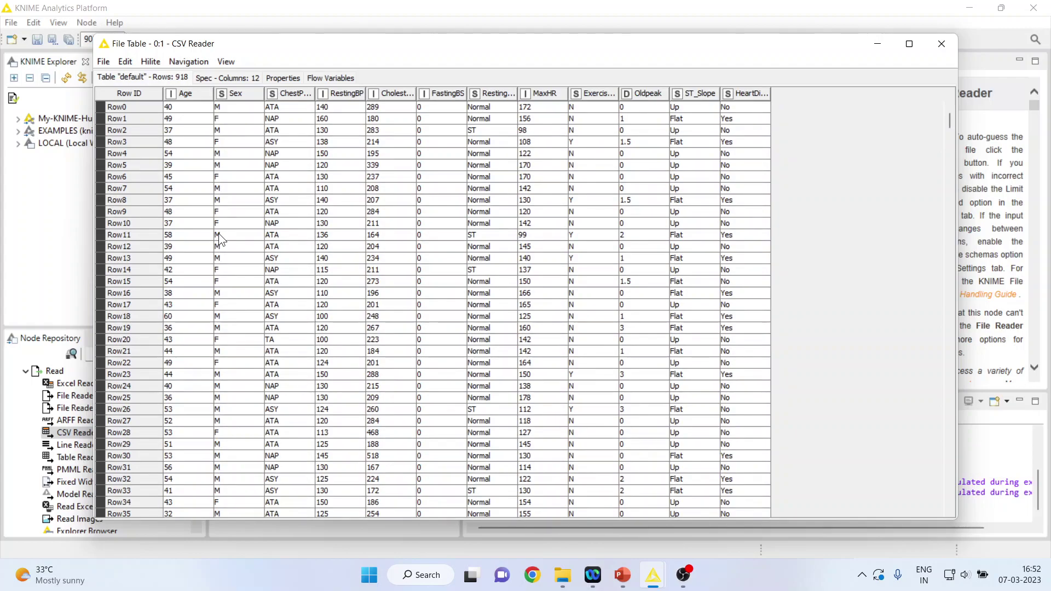
{"action": "right_click", "coordinate": [182, 95]}
{"action": "right_click", "coordinate": [346, 97]}
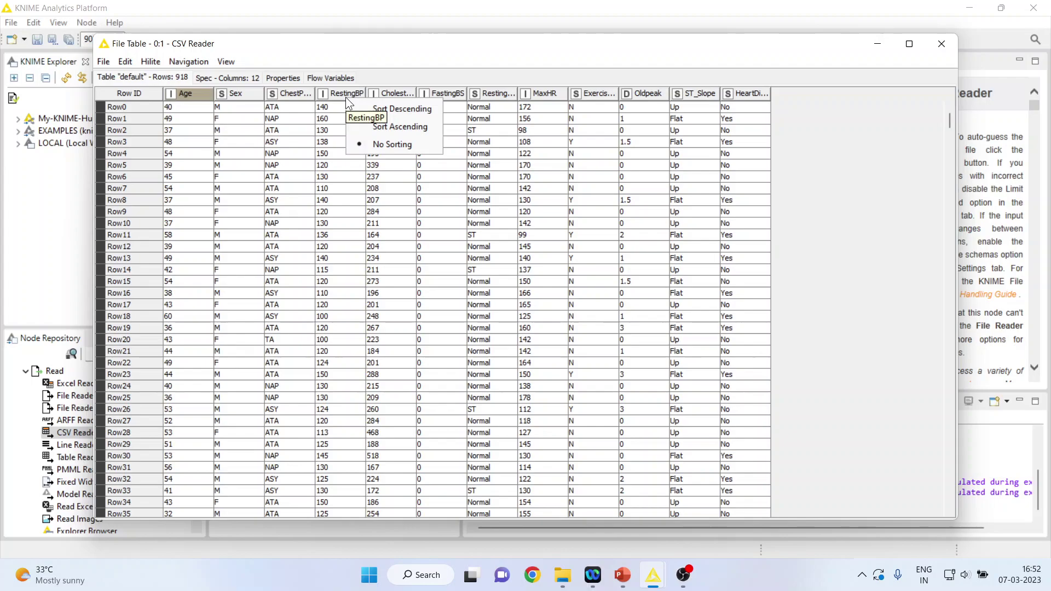
{"action": "left_click", "coordinate": [192, 95]}
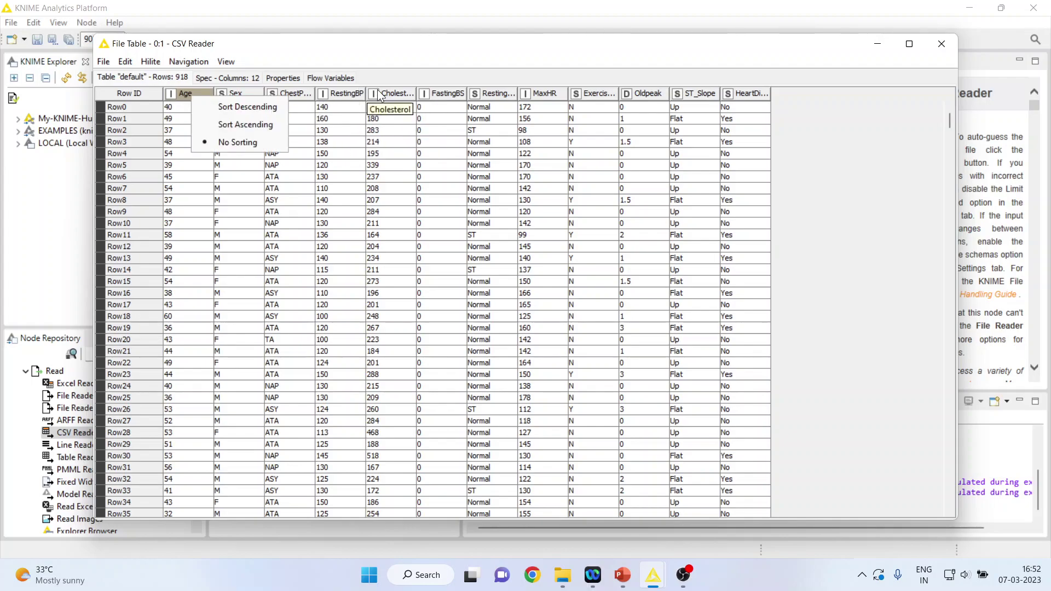
{"action": "left_click", "coordinate": [405, 98]}
{"action": "left_click", "coordinate": [349, 99]}
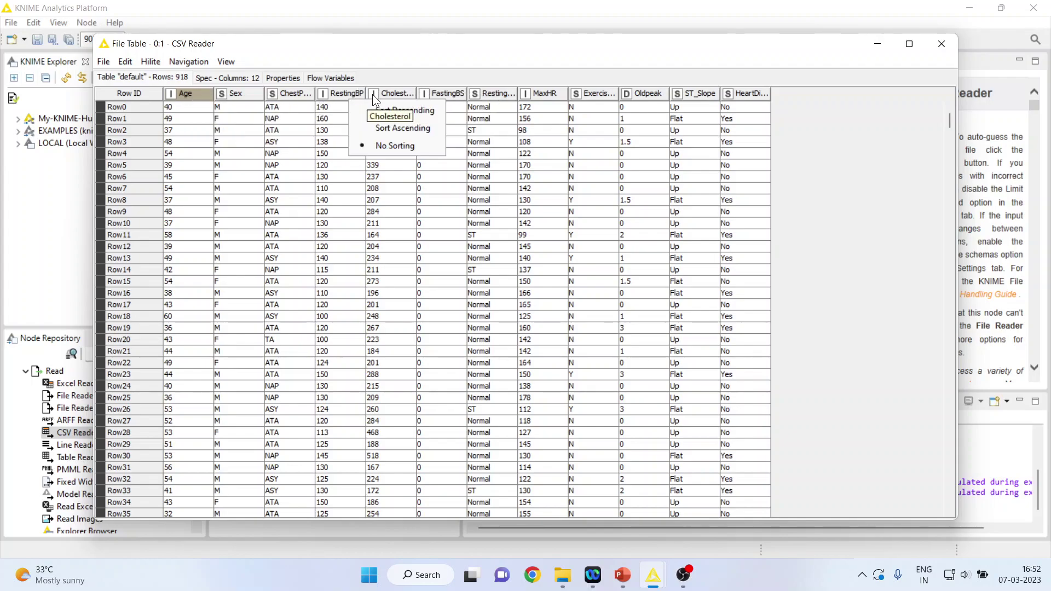
{"action": "left_click", "coordinate": [391, 93]}
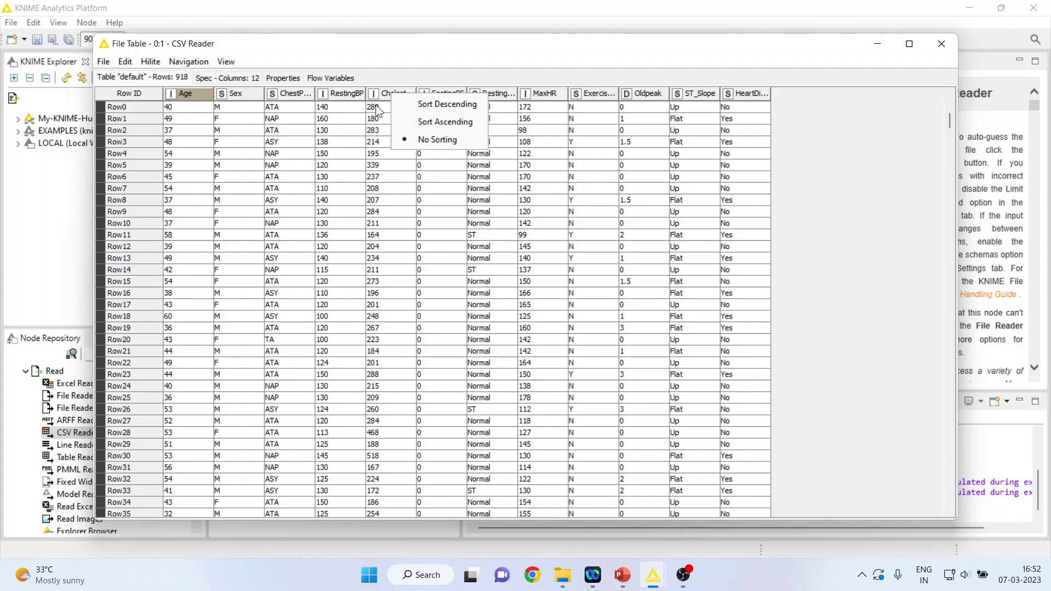
{"action": "left_click", "coordinate": [941, 44]}
- Add a Scatter Plot node from the node repository, fed by the CSV Reader
{"action": "left_click", "coordinate": [132, 353]}
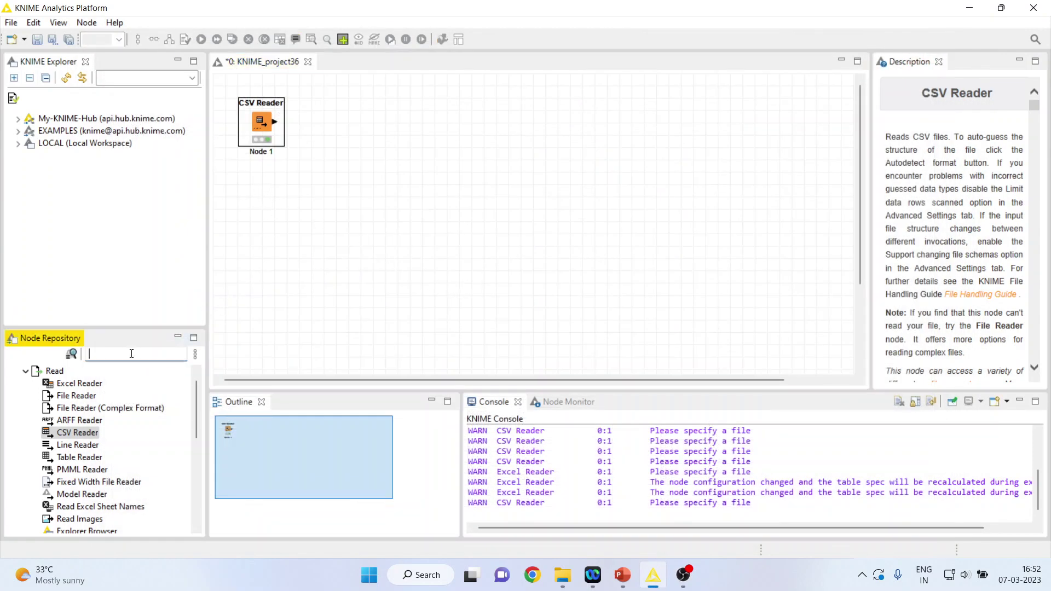
{"action": "type", "text": "scat"}
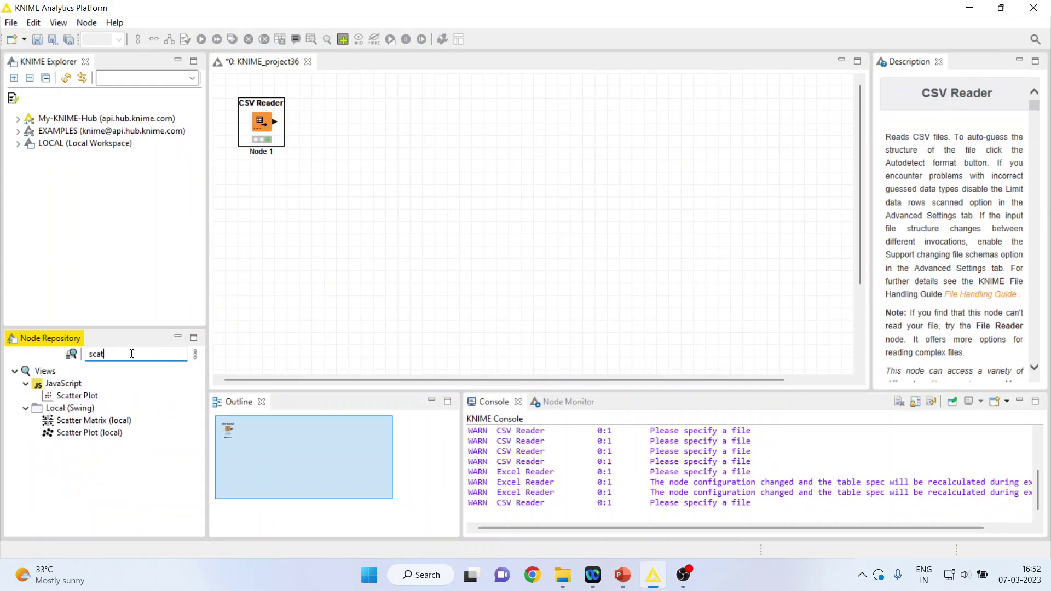
{"action": "double_click", "coordinate": [95, 394]}
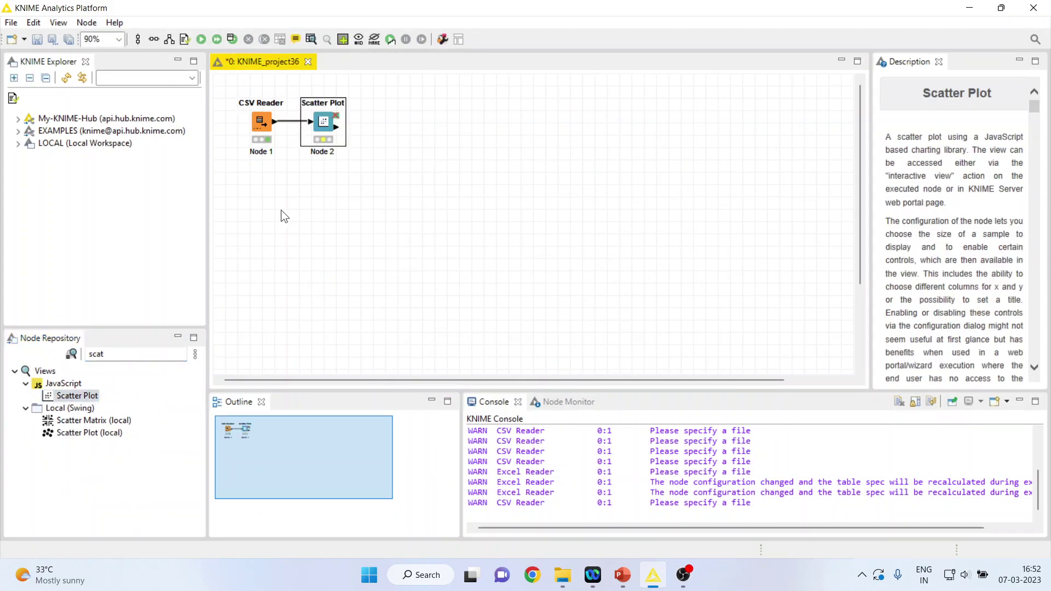
- Configure the Scatter Plot with image output enabled and RestingBP on the y axis
{"action": "right_click", "coordinate": [326, 123]}
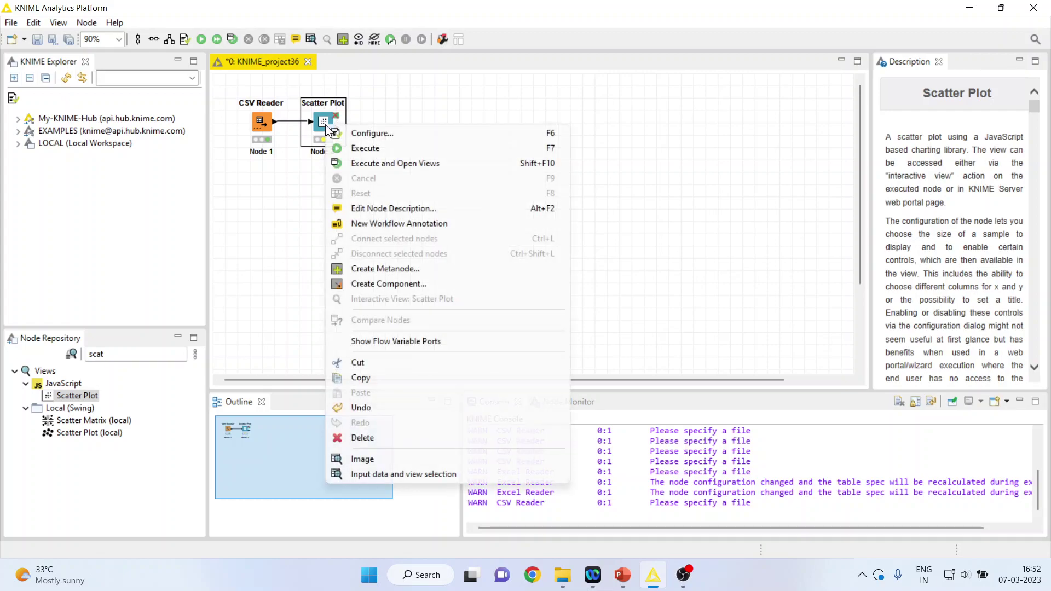
{"action": "left_click", "coordinate": [364, 135]}
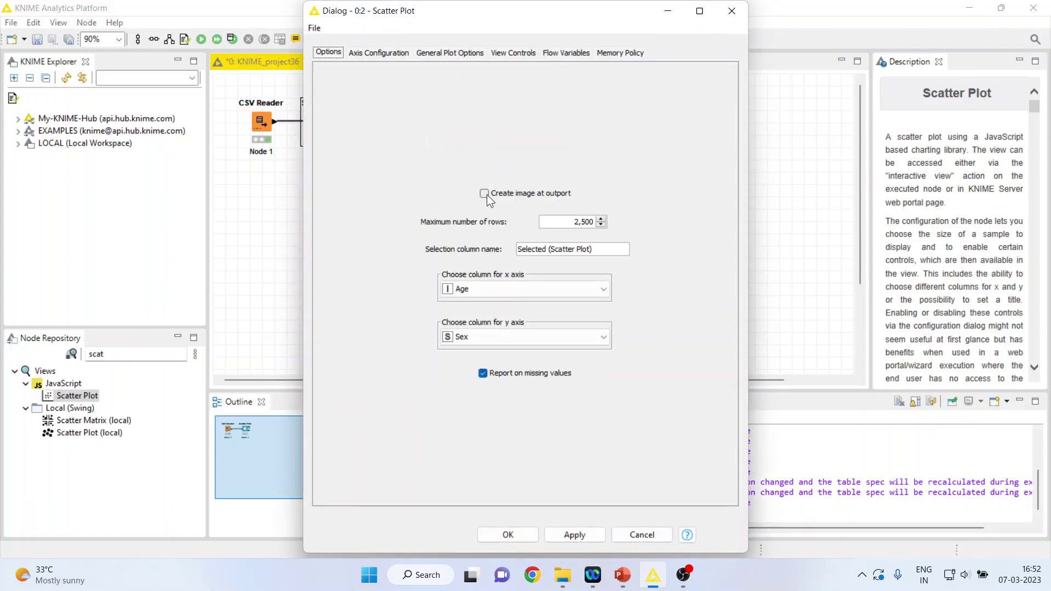
{"action": "left_click", "coordinate": [488, 194]}
{"action": "left_click_drag", "start_coordinate": [441, 15], "coordinate": [645, 4]}
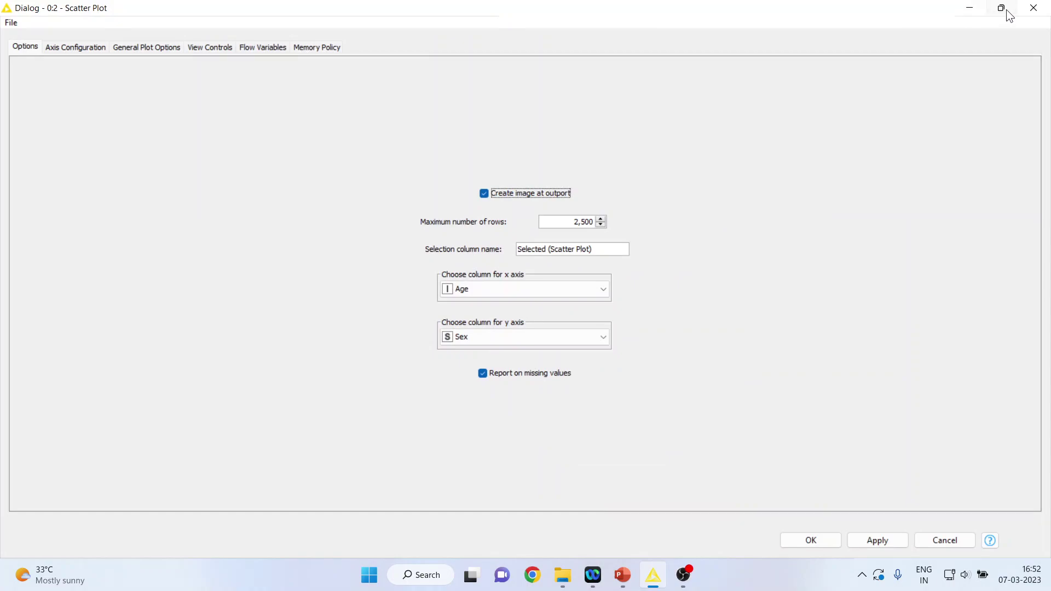
{"action": "left_click", "coordinate": [1003, 9]}
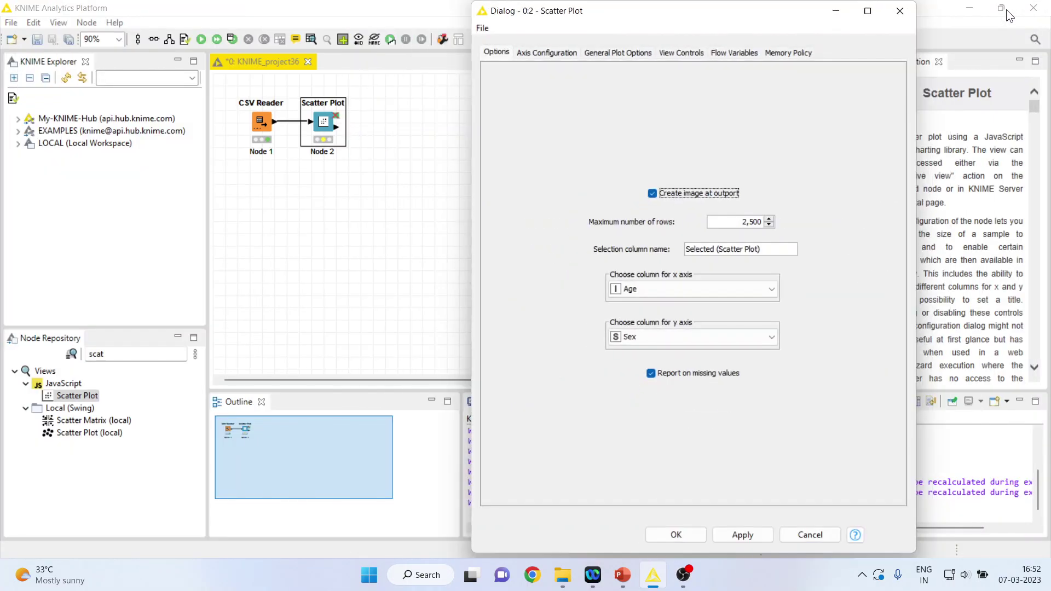
{"action": "left_click", "coordinate": [771, 337]}
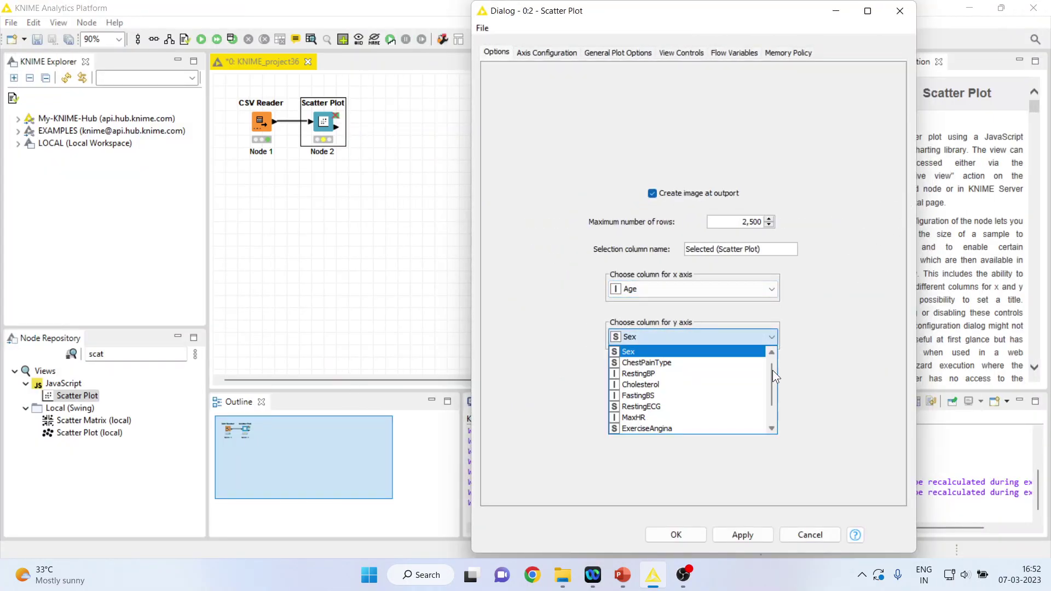
{"action": "left_click_drag", "start_coordinate": [771, 378], "coordinate": [773, 382]}
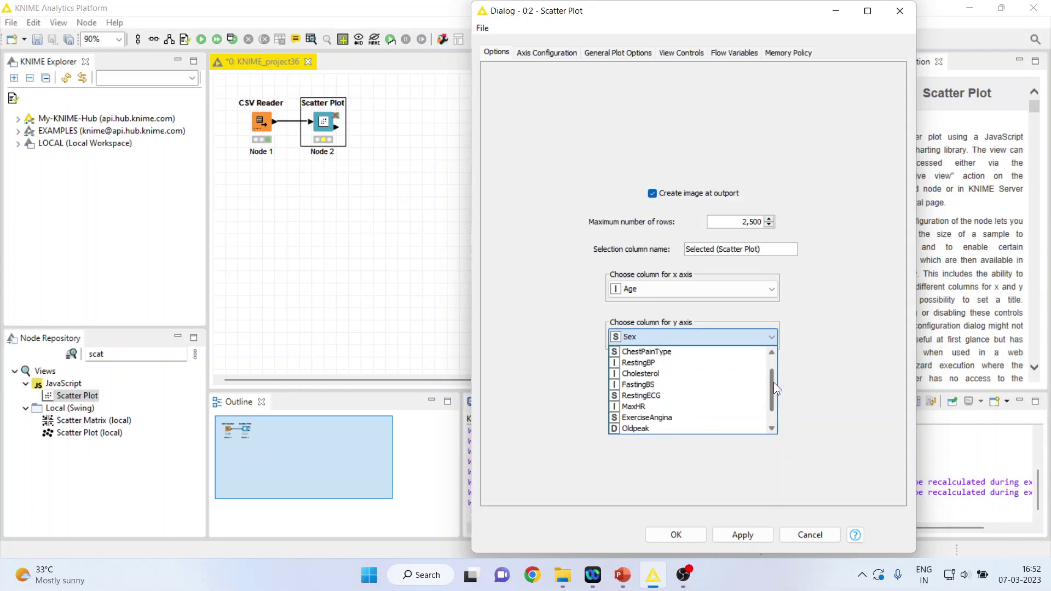
{"action": "left_click", "coordinate": [667, 367]}
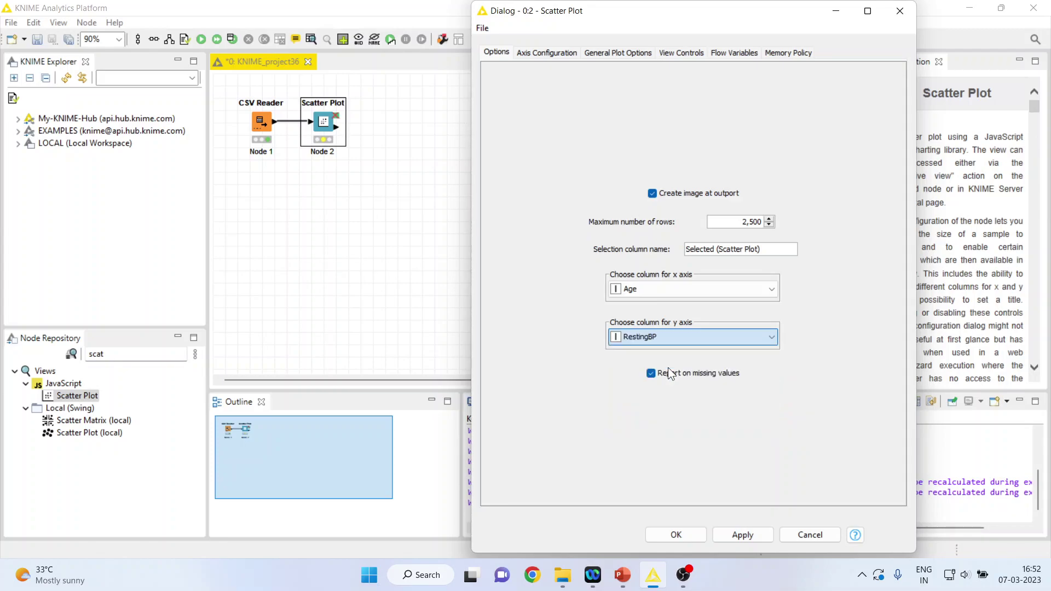
{"action": "left_click", "coordinate": [698, 534]}
- Execute the Scatter Plot node and view its Age versus RestingBP image
{"action": "right_click", "coordinate": [322, 124]}
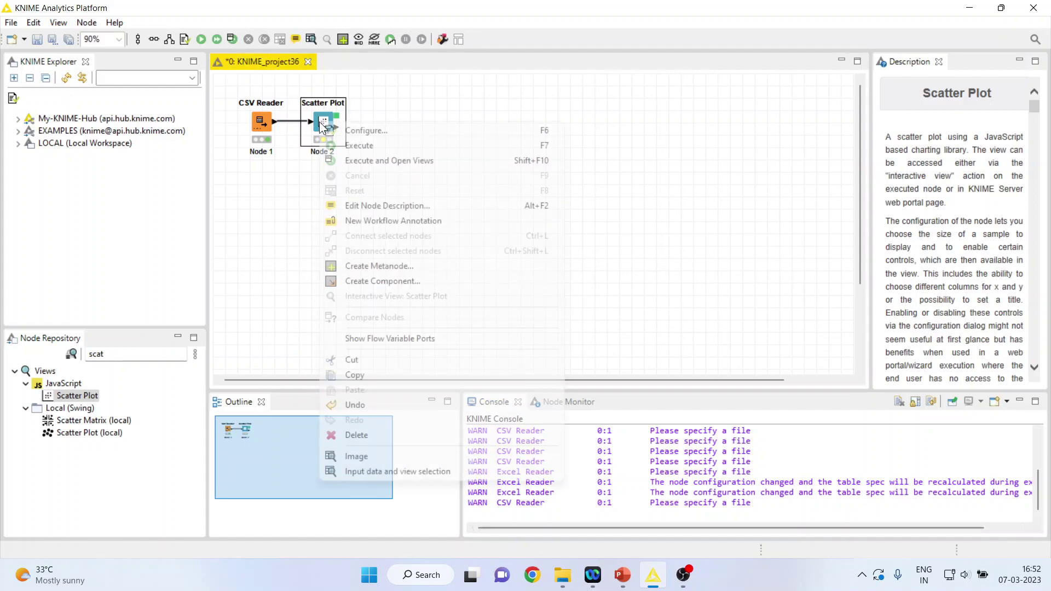
{"action": "left_click", "coordinate": [358, 144]}
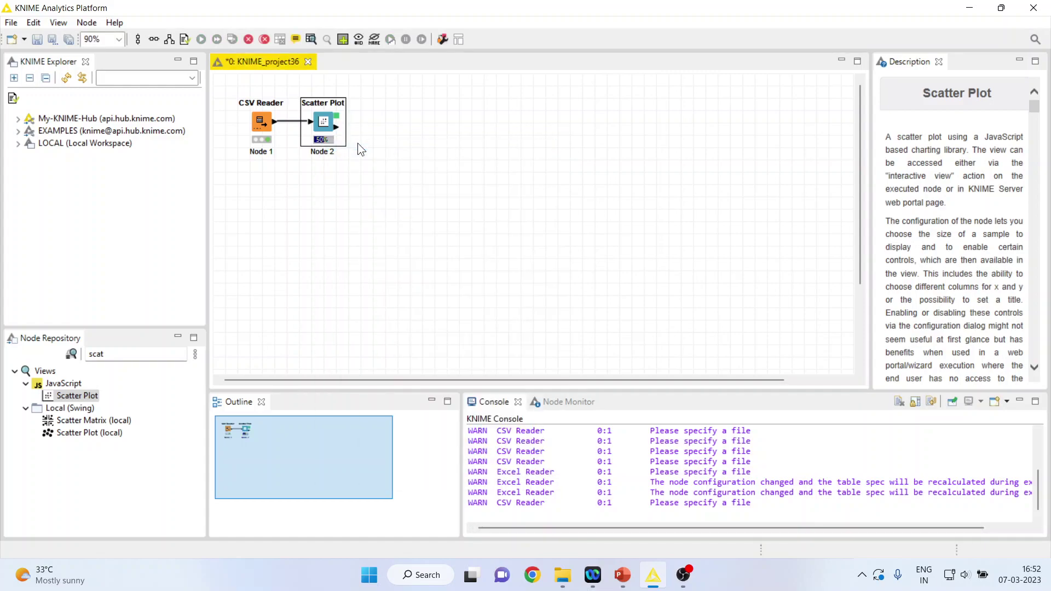
{"action": "right_click", "coordinate": [329, 131]}
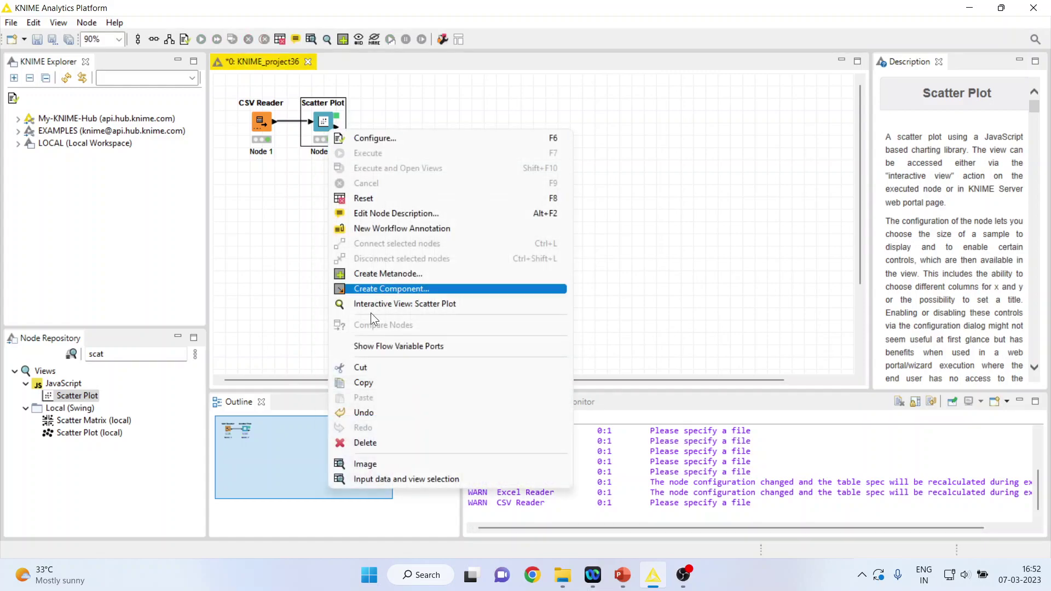
{"action": "left_click", "coordinate": [413, 462]}
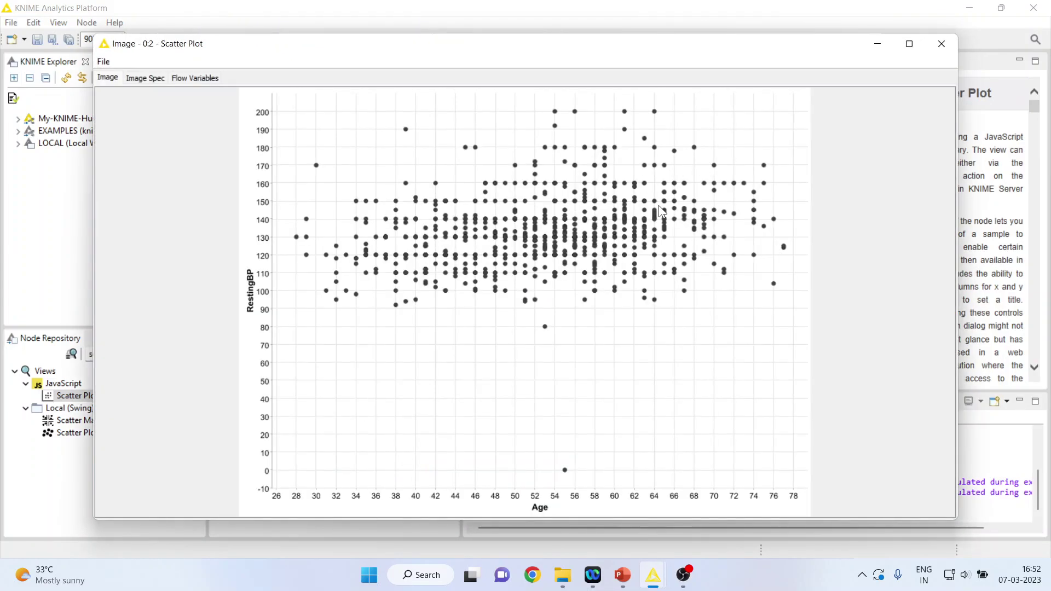
{"action": "left_click", "coordinate": [941, 45]}
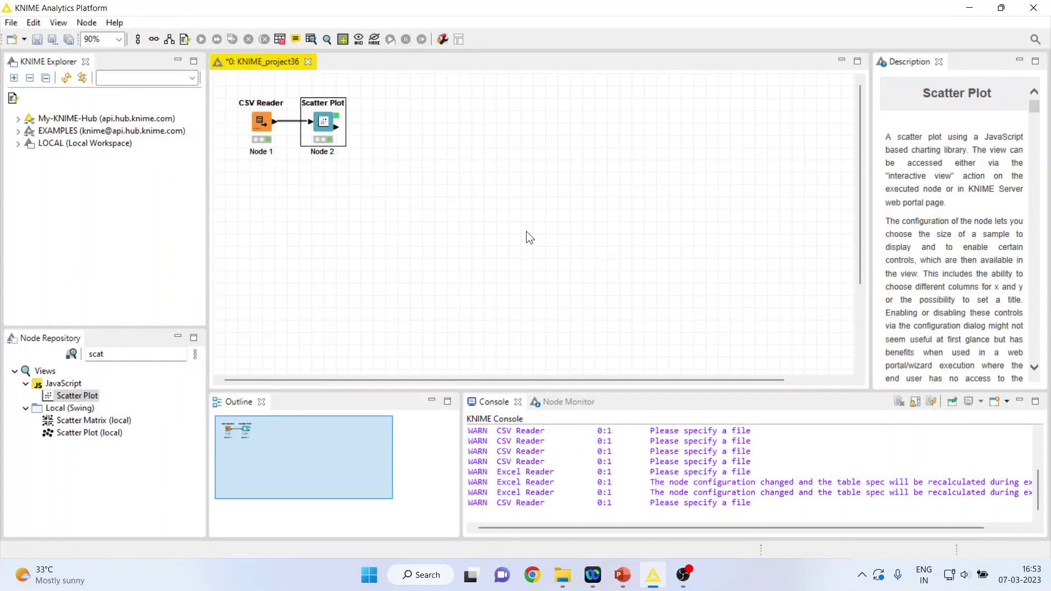
- Set the Scatter Plot x axis to Cholesterol and accept the node reset
{"action": "right_click", "coordinate": [325, 127]}
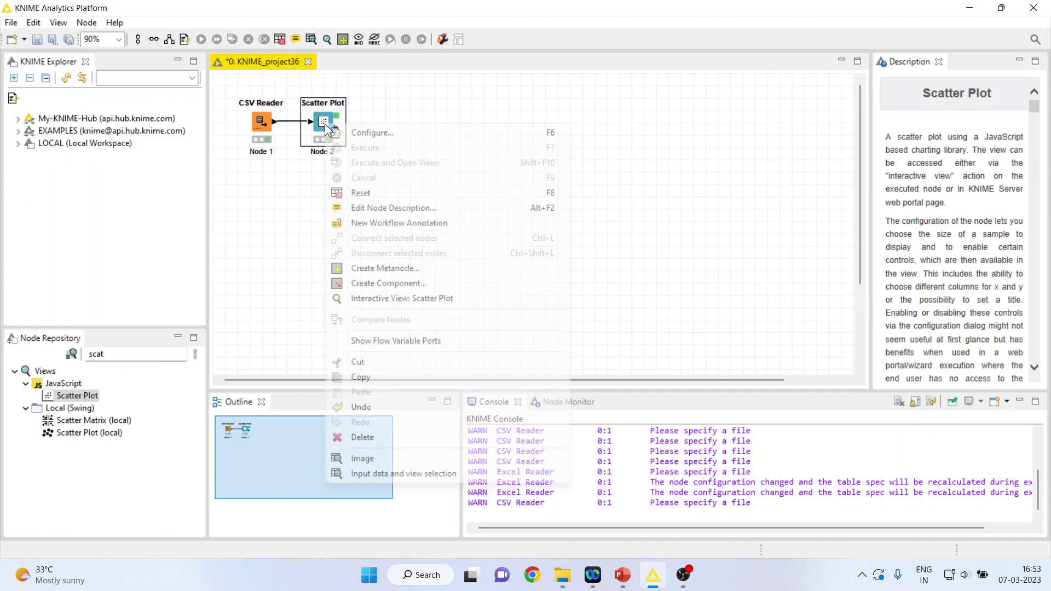
{"action": "left_click", "coordinate": [382, 133]}
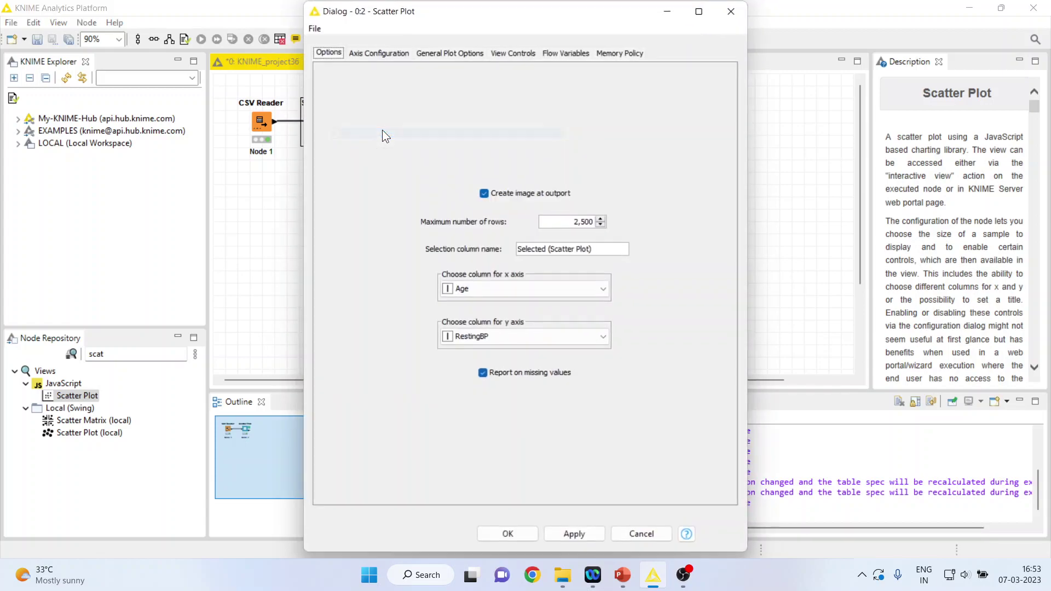
{"action": "left_click", "coordinate": [607, 289]}
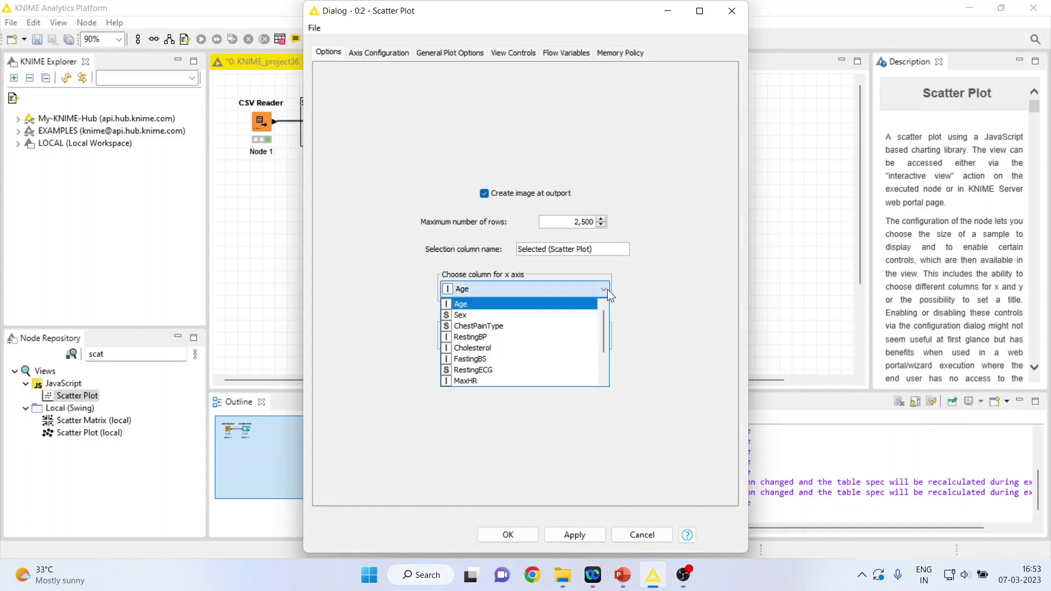
{"action": "left_click", "coordinate": [525, 349]}
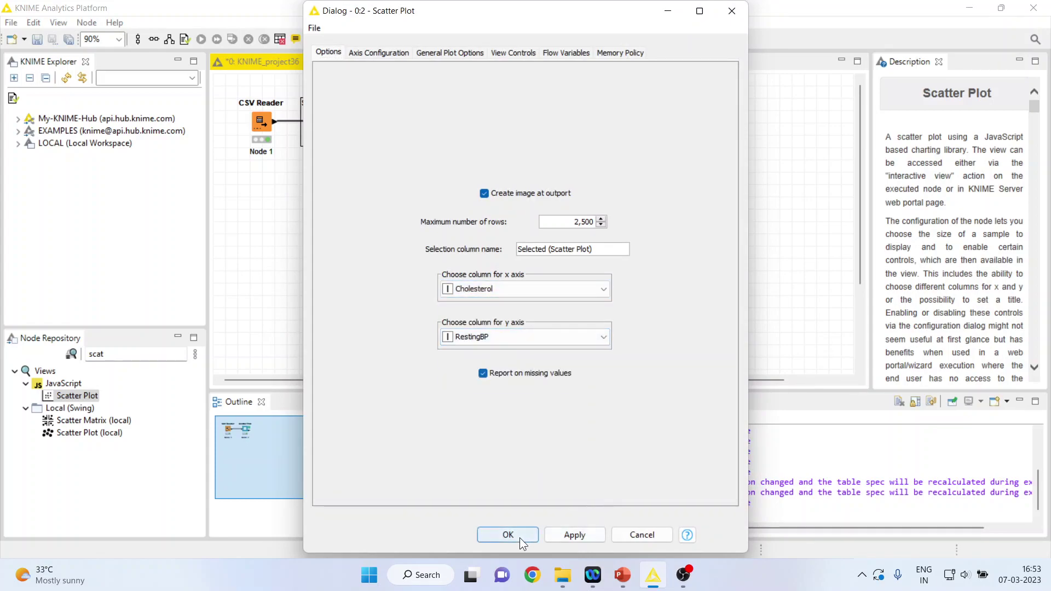
{"action": "left_click", "coordinate": [572, 537]}
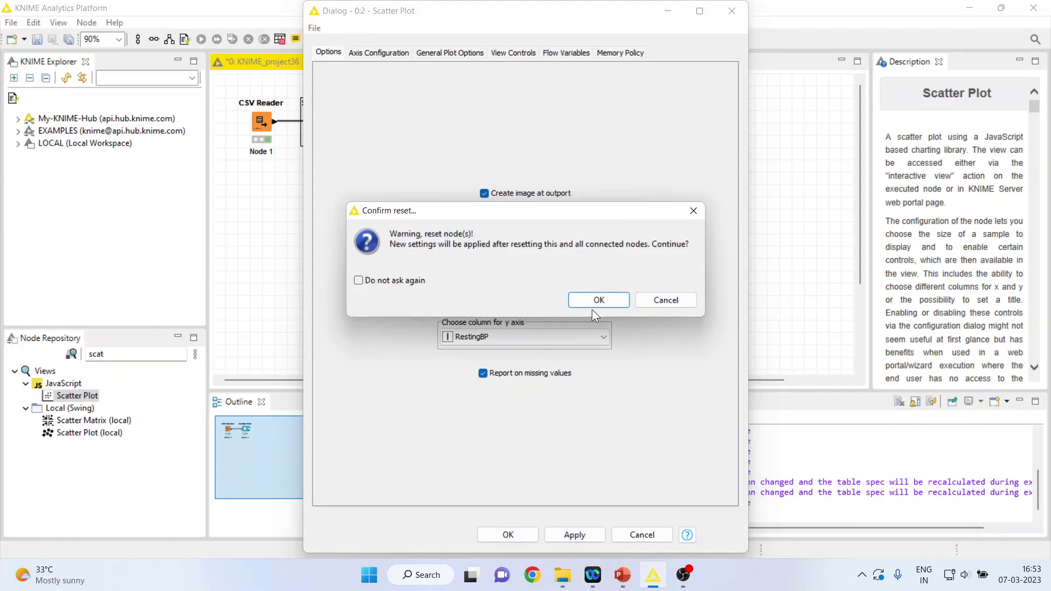
{"action": "left_click", "coordinate": [598, 300]}
- Re-execute the Scatter Plot, view the Cholesterol versus RestingBP image, then minimize it
{"action": "left_click", "coordinate": [503, 535]}
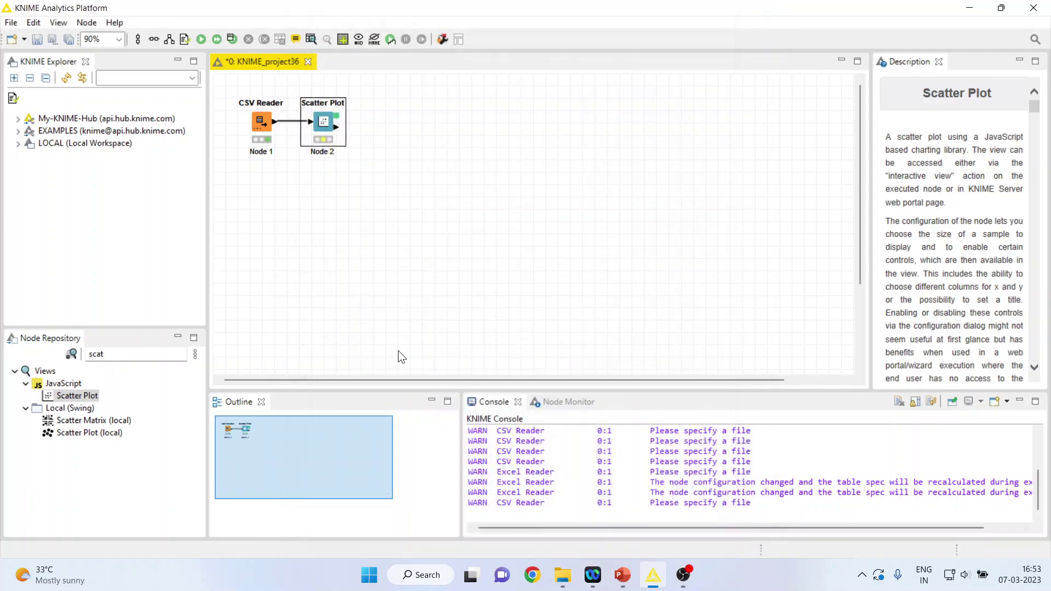
{"action": "right_click", "coordinate": [325, 123]}
{"action": "left_click", "coordinate": [364, 139]}
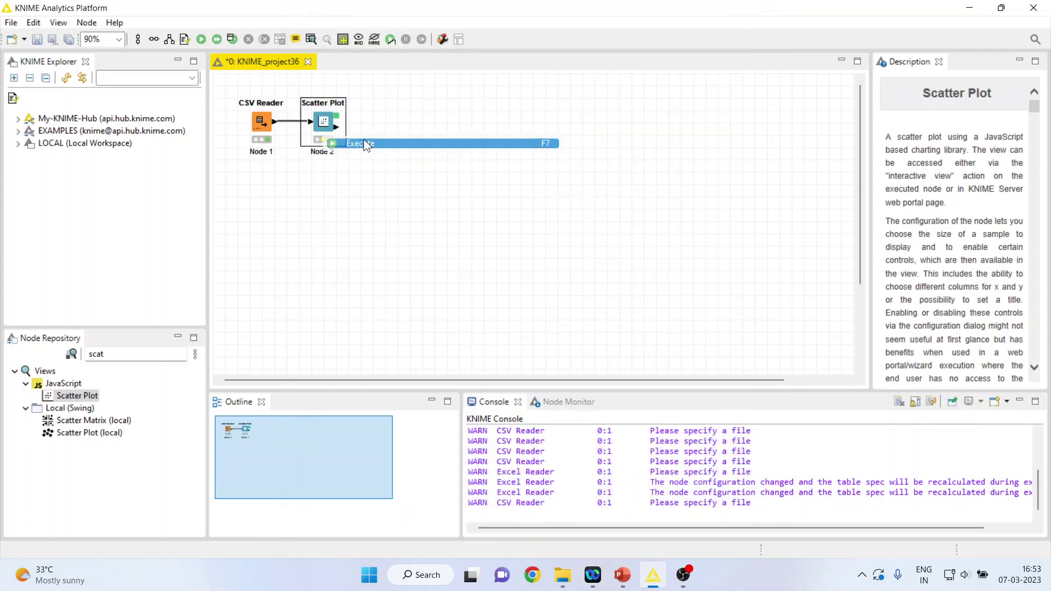
{"action": "right_click", "coordinate": [327, 120]}
{"action": "left_click", "coordinate": [409, 454]}
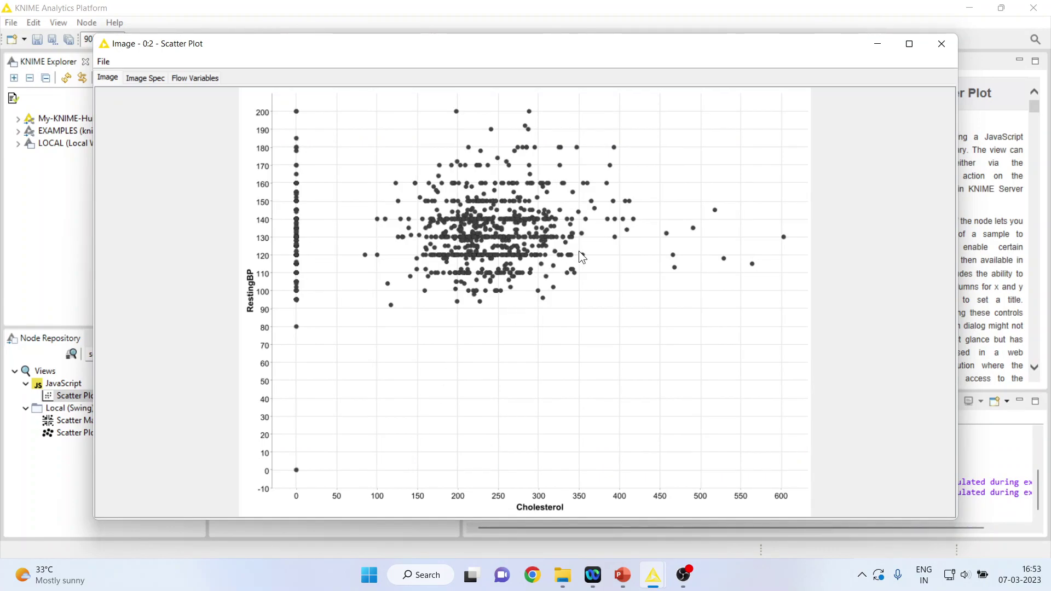
{"action": "left_click", "coordinate": [874, 45]}
{"action": "mouse_move", "coordinate": [622, 575]}
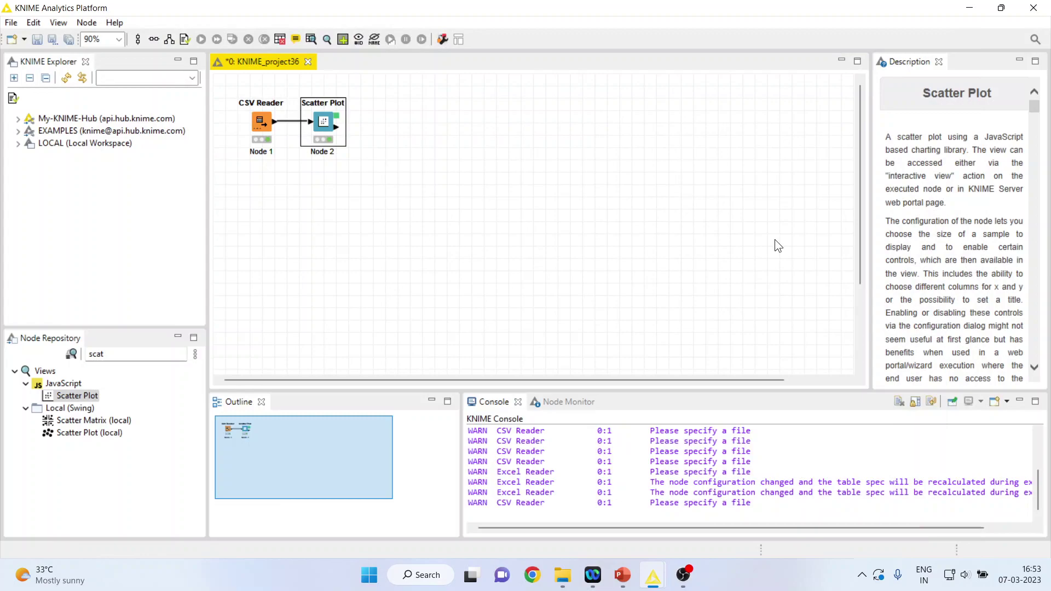
- Bring the PowerPoint presentation to the front from the taskbar
{"action": "left_click", "coordinate": [680, 538]}
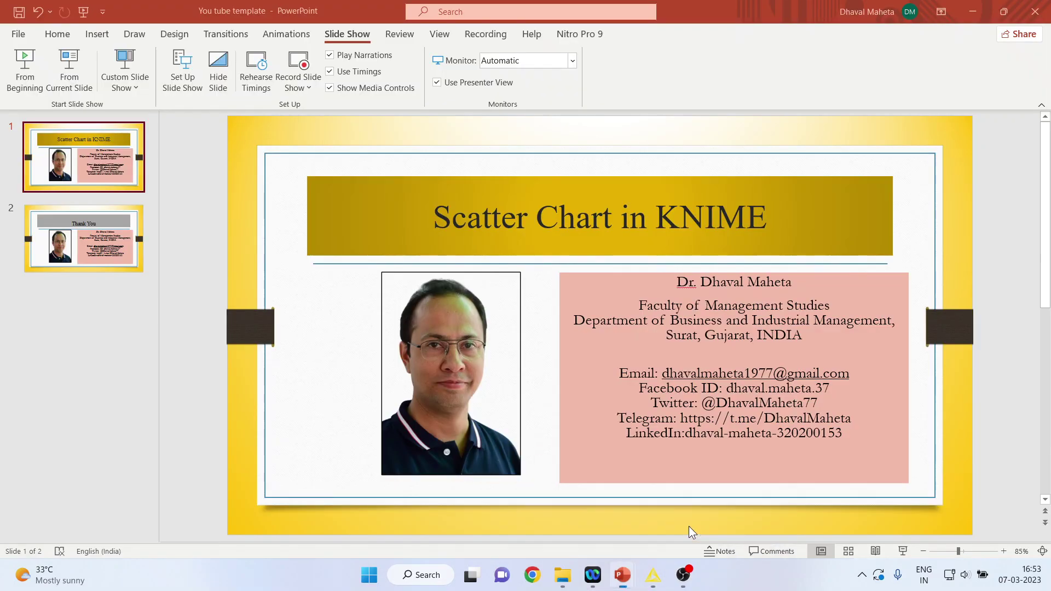